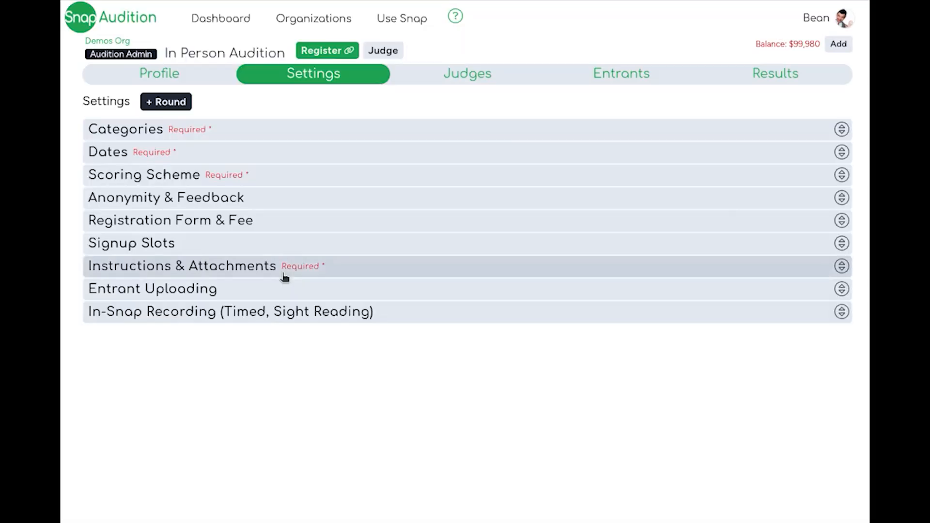
# Set up the signup slots so entrants choose them in all categories, make slots required for every category, and save.
pyautogui.click(163, 252)
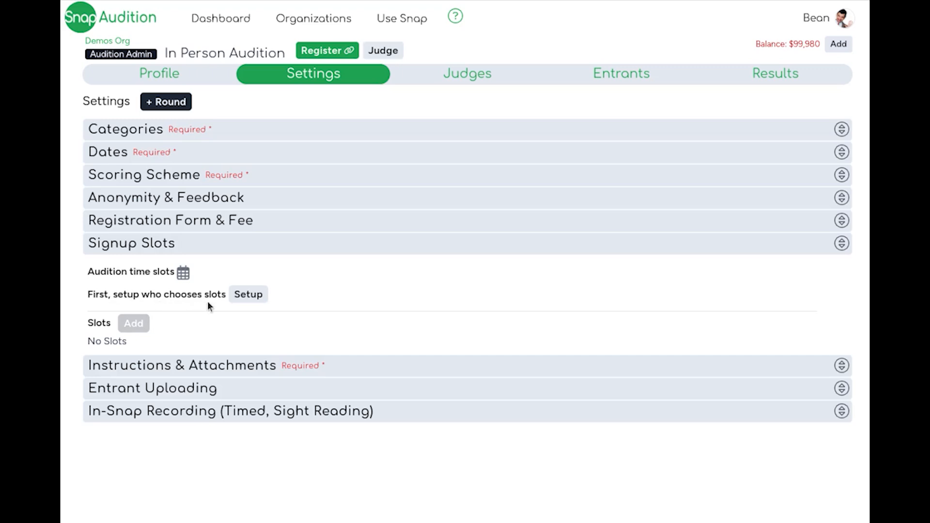
pyautogui.click(244, 297)
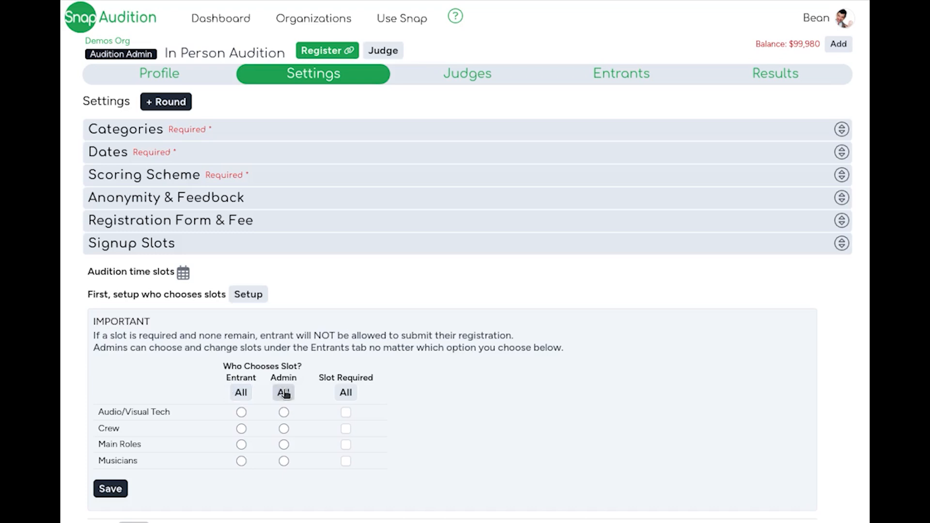
pyautogui.click(241, 393)
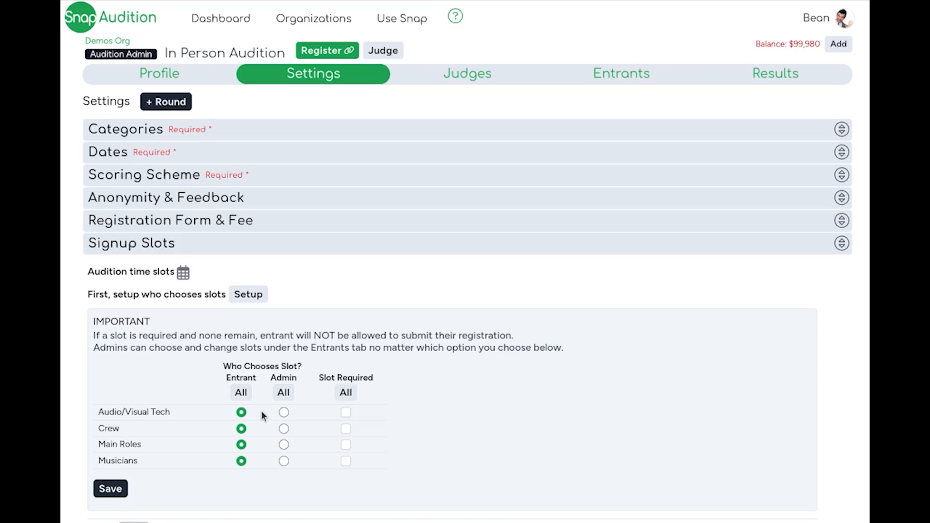
pyautogui.click(353, 394)
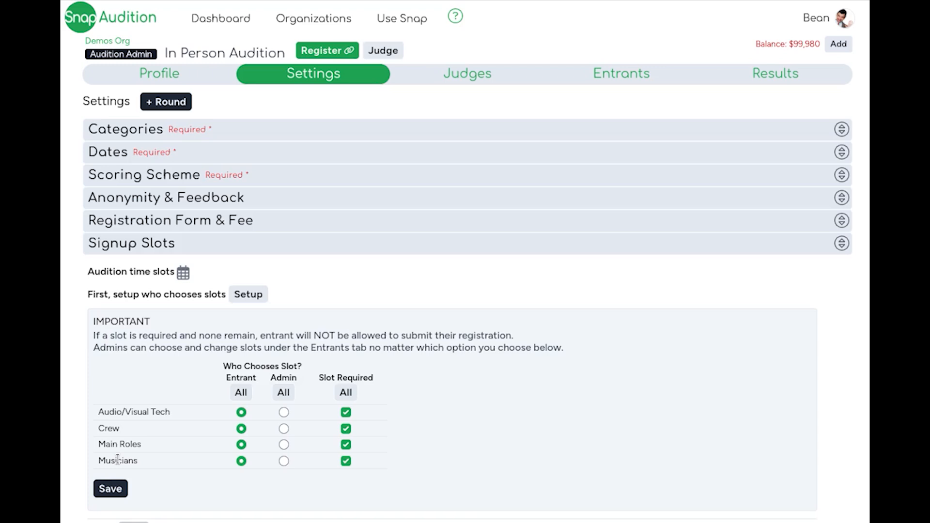
pyautogui.click(112, 489)
# Start a new signup slot eligible for Audio/Visual Tech with the location Main Auditorium.
pyautogui.click(131, 322)
pyautogui.scroll(-2, 141, 333)
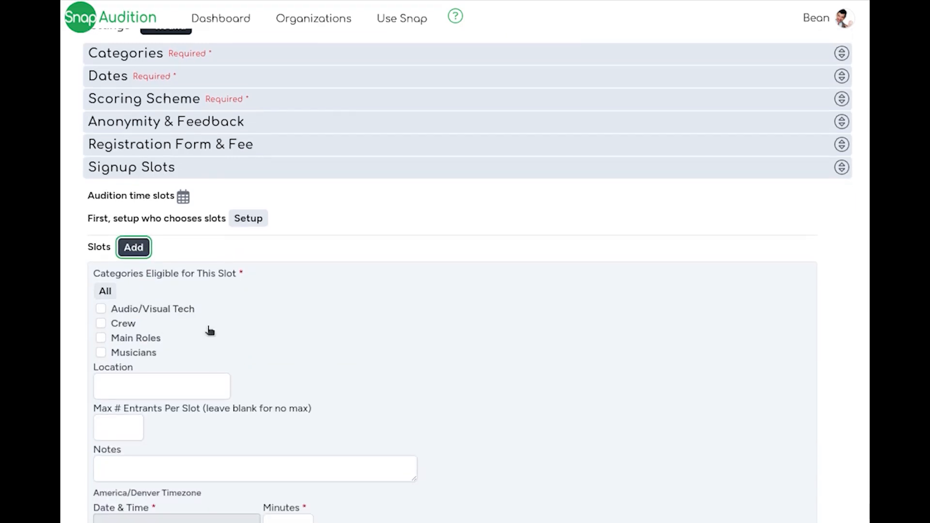
pyautogui.scroll(-2, 242, 337)
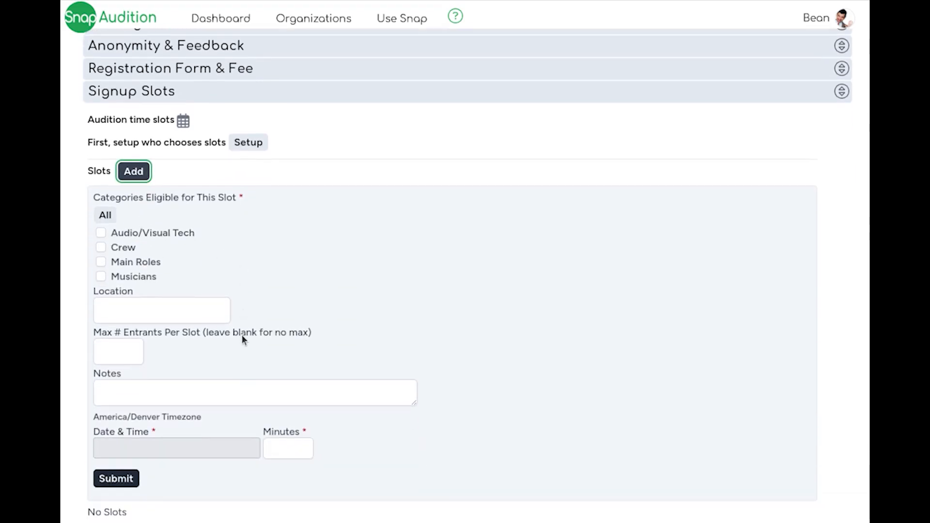
pyautogui.click(100, 235)
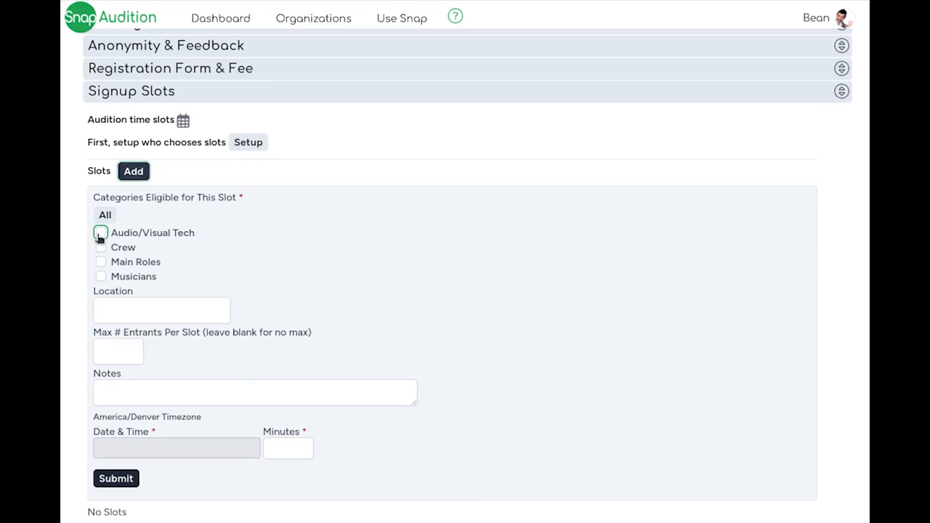
pyautogui.click(202, 319)
pyautogui.write('Main Auditorium')
pyautogui.click(170, 282)
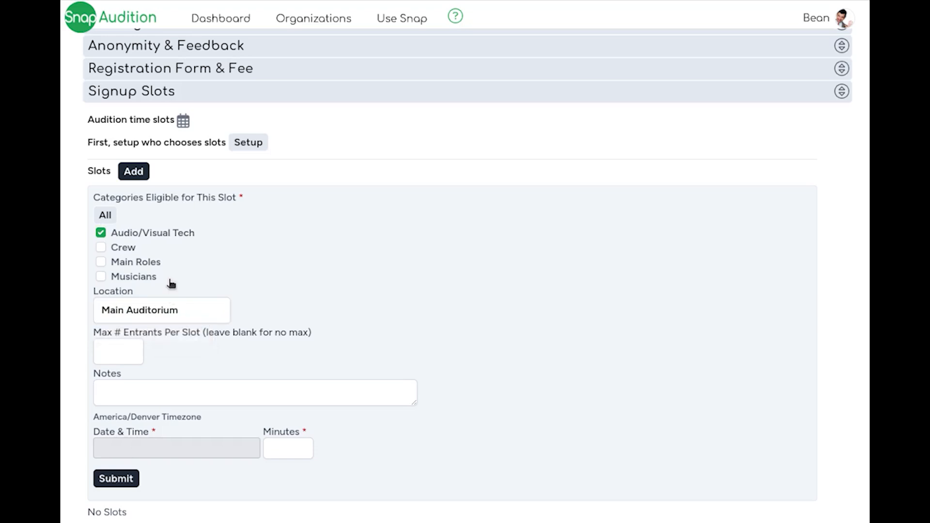
# Limit the new slot to 5 entrants and set its length to 30 minutes.
pyautogui.click(116, 353)
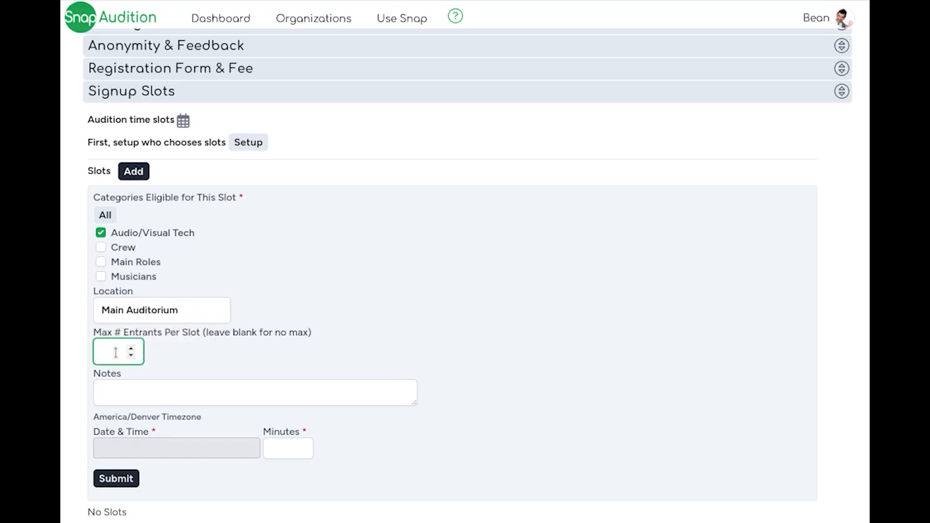
pyautogui.write('5')
pyautogui.click(278, 454)
pyautogui.write('30')
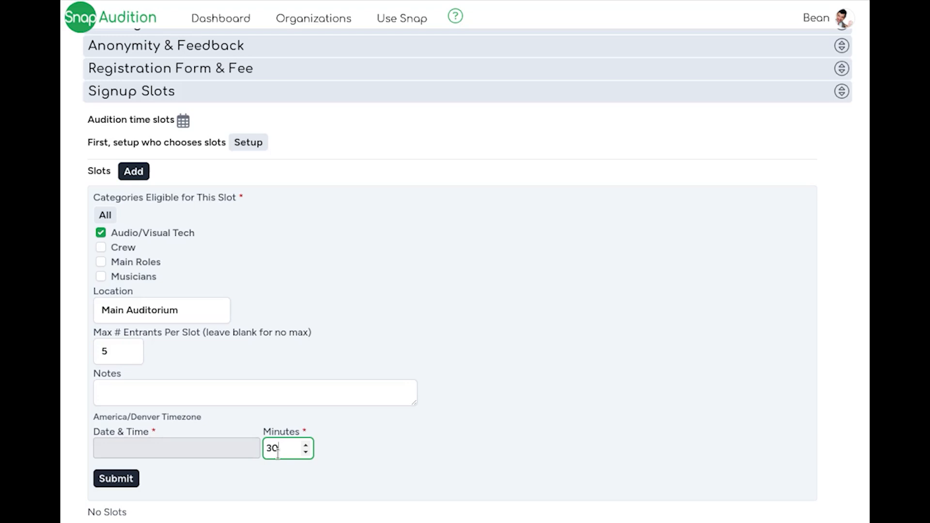
pyautogui.click(160, 395)
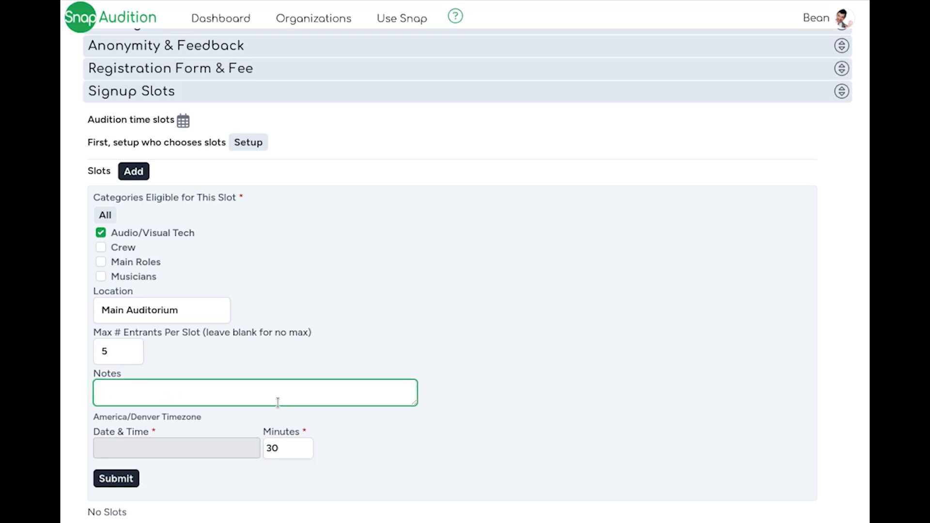
# Set the slot's date and time to Mon, Dec 9, 2024 2:00 PM.
pyautogui.click(222, 451)
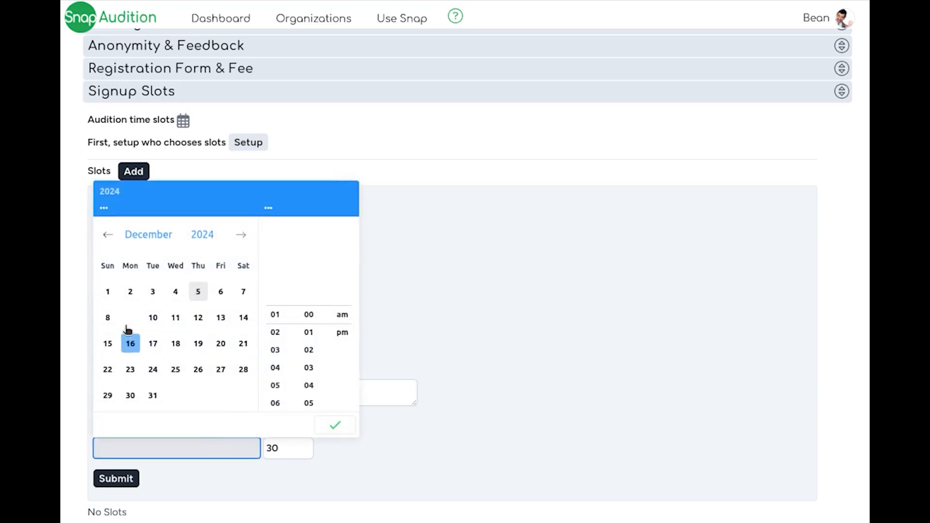
pyautogui.click(131, 318)
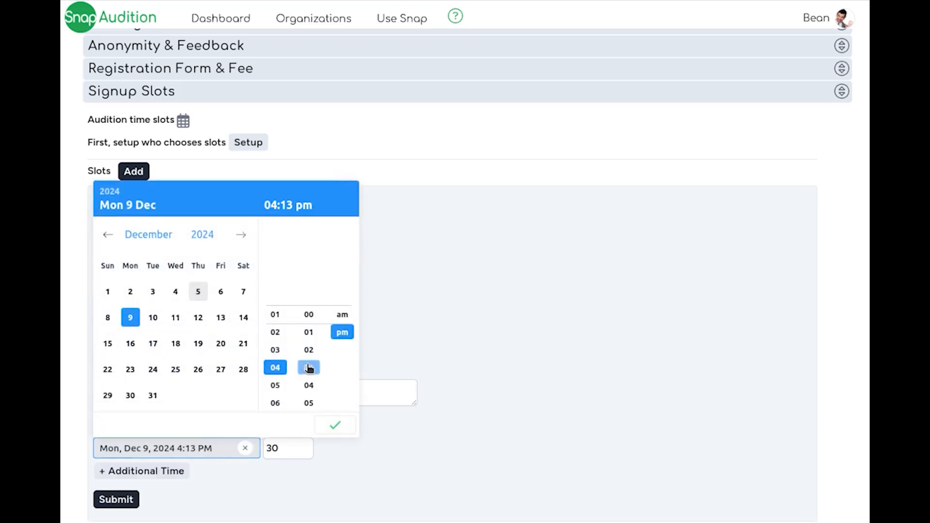
pyautogui.click(275, 332)
pyautogui.click(308, 315)
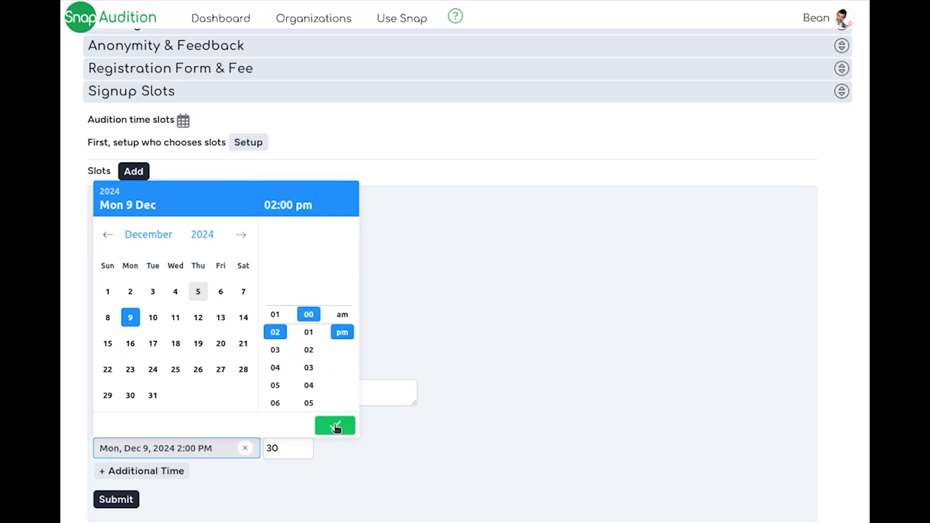
pyautogui.click(335, 426)
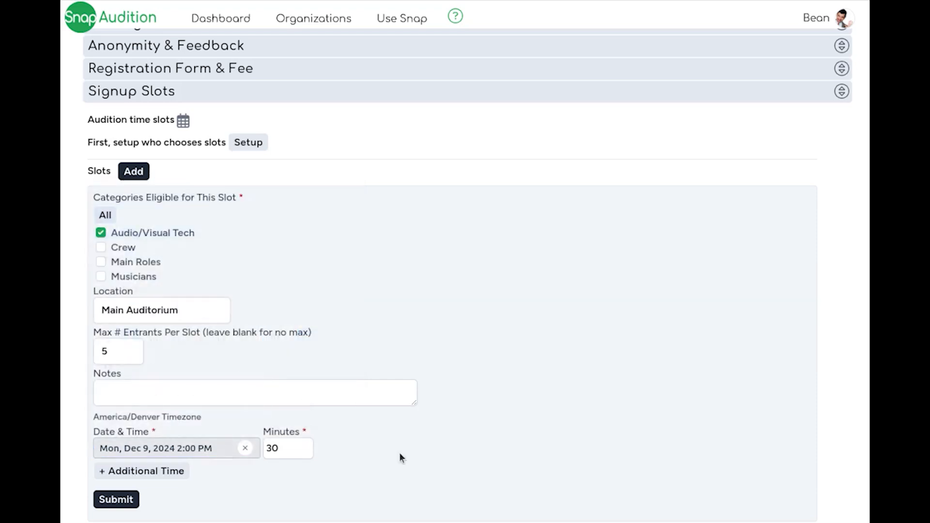
# Add three additional 30-minute times from 2:30 PM to 3:30 PM, then submit the slots and expand Dec 9th.
pyautogui.click(133, 478)
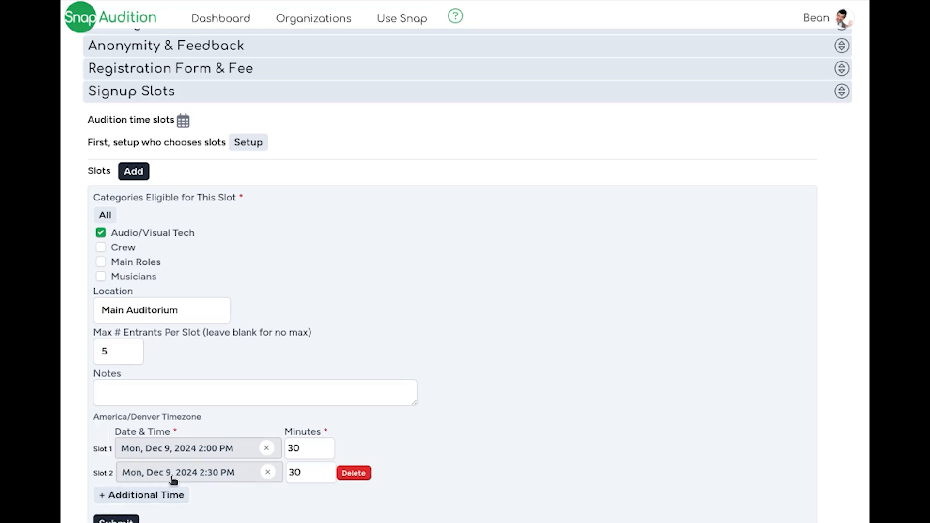
pyautogui.scroll(-2, 173, 482)
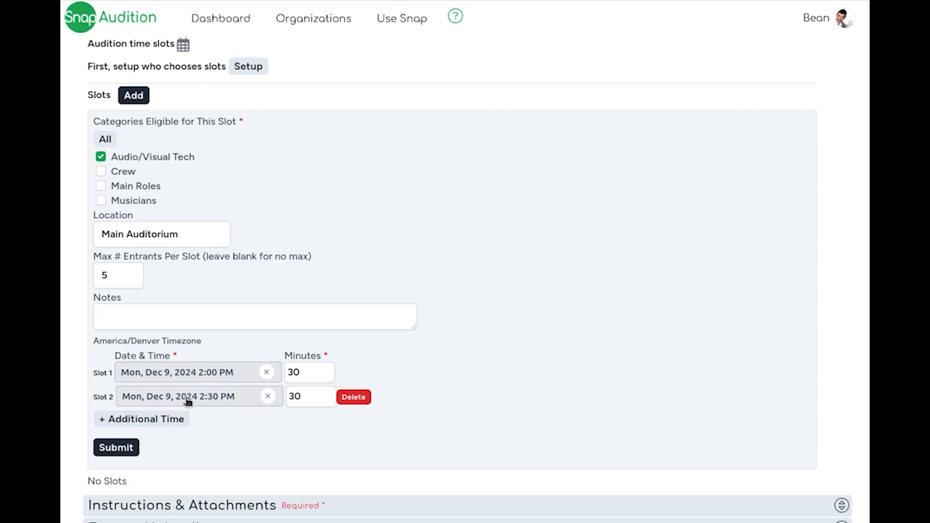
pyautogui.click(165, 422)
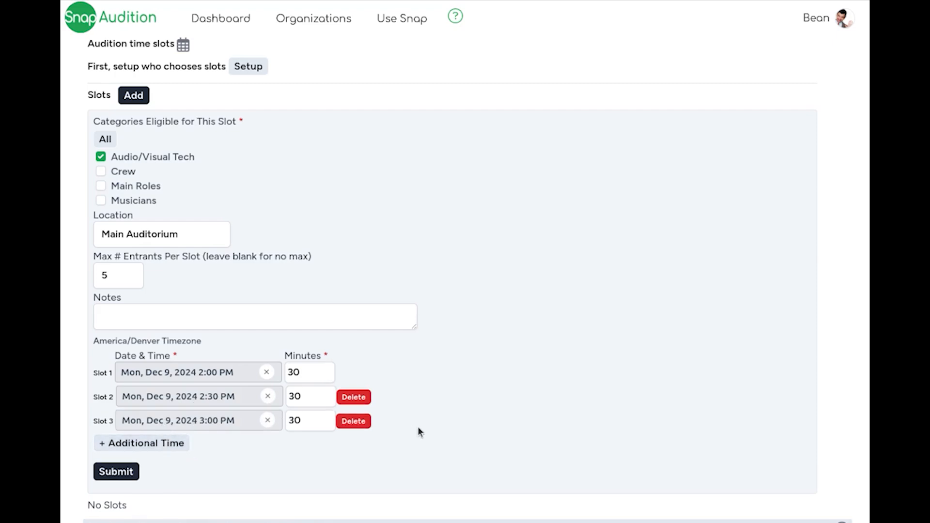
pyautogui.click(172, 441)
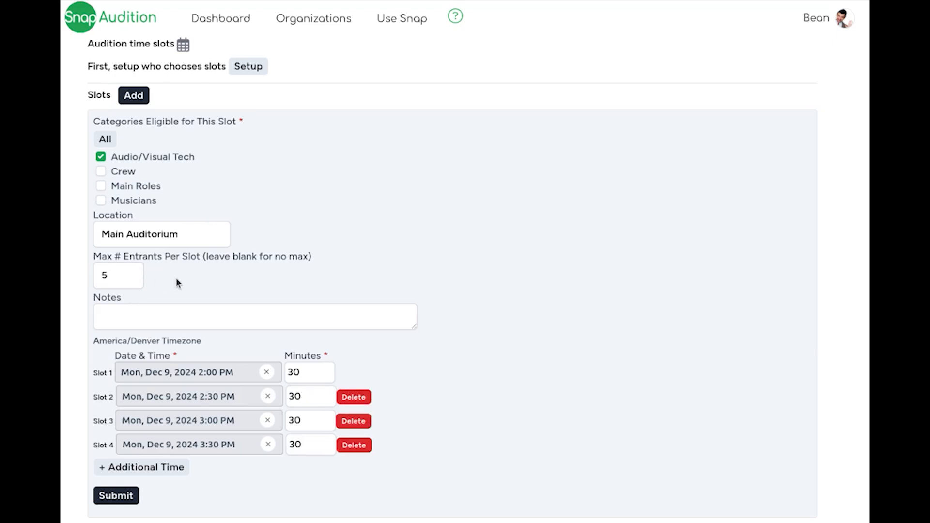
pyautogui.click(127, 496)
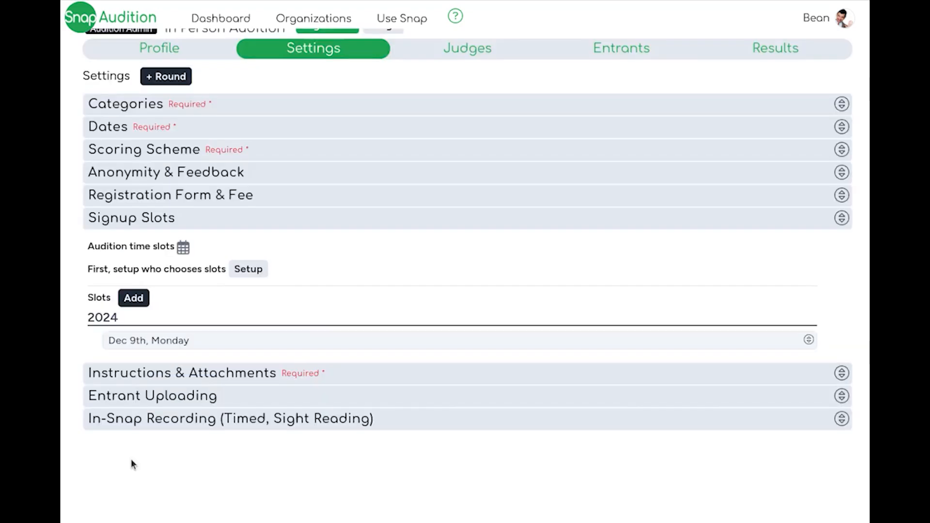
pyautogui.click(144, 345)
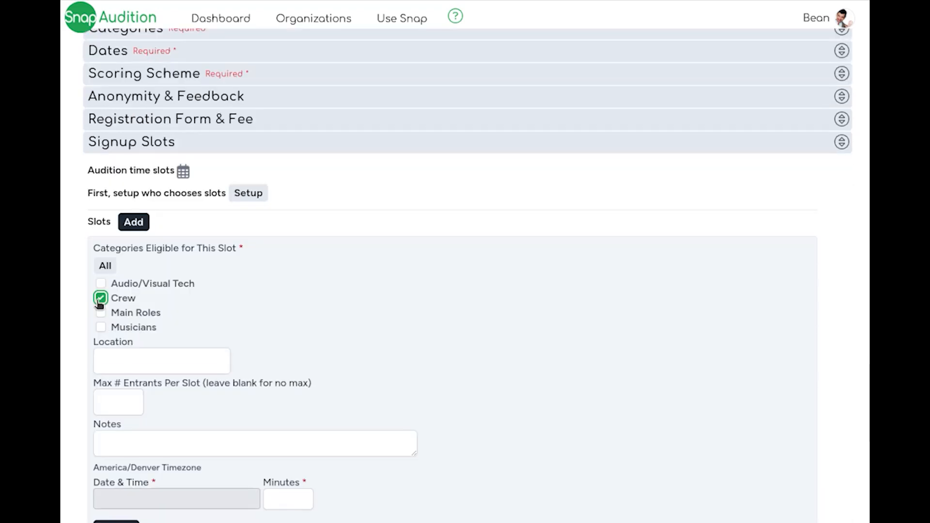
# Enter "Online Link will be sent" as the location of the new Crew slot.
pyautogui.click(146, 368)
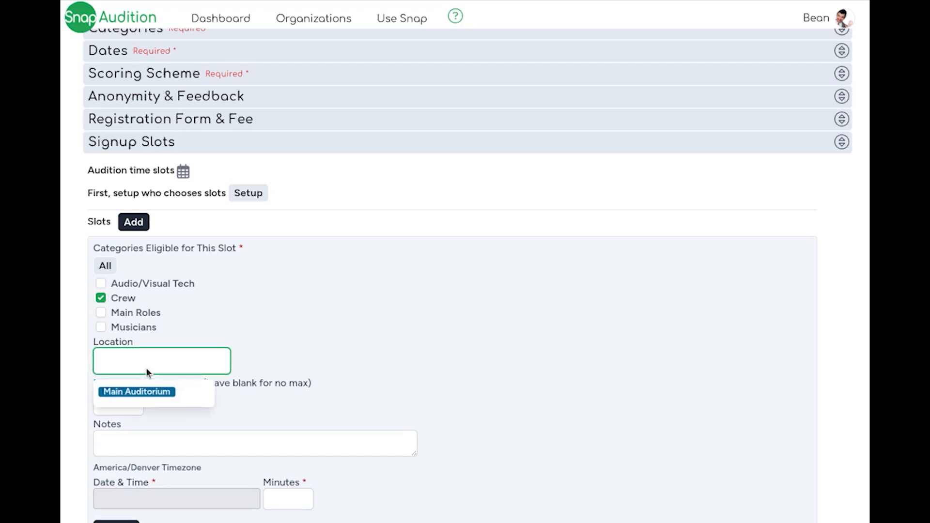
pyautogui.write('Online Link will be sent')
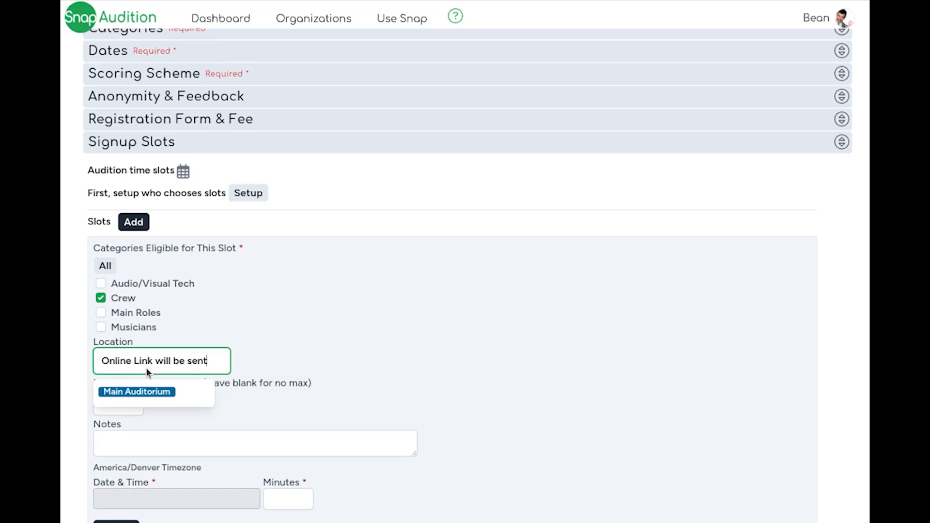
pyautogui.click(260, 315)
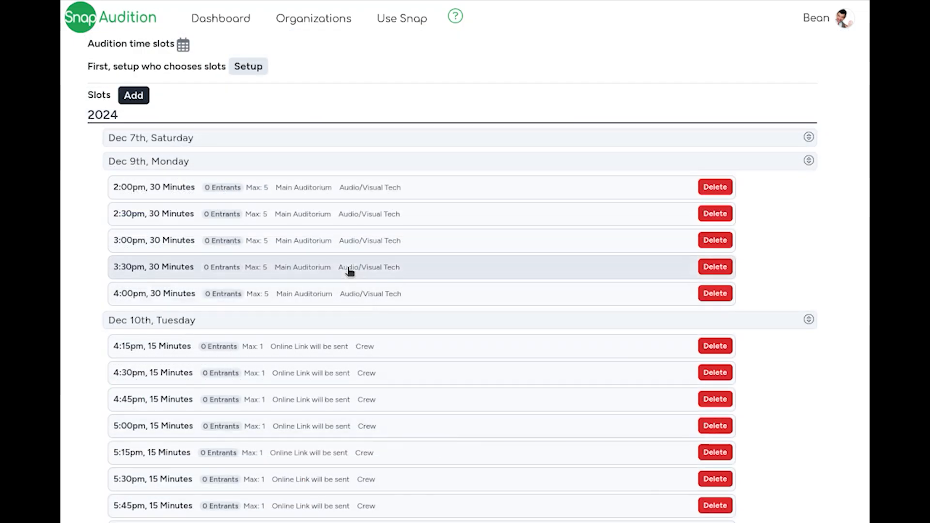
# Start an In Person Audition registration in the Main Roles category with the prefilled entrant name and go to its upload stage.
pyautogui.click(287, 144)
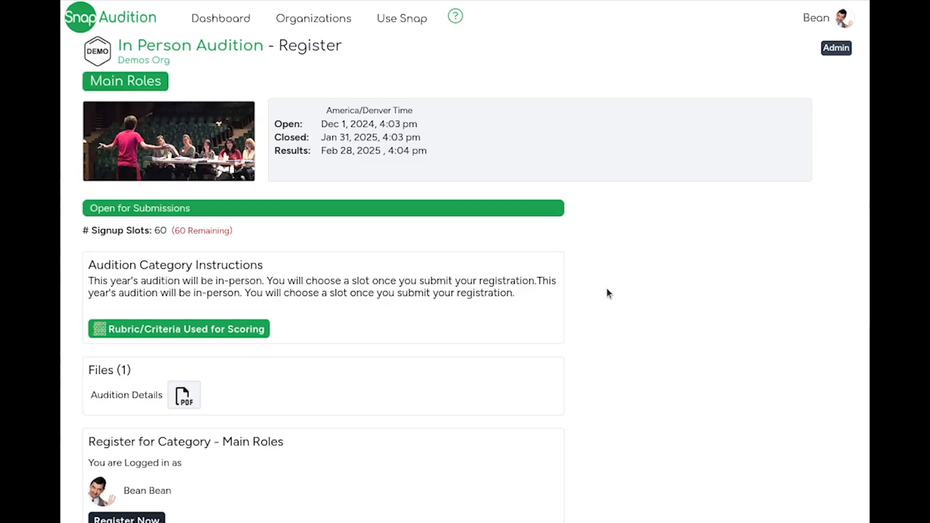
pyautogui.scroll(-1, 212, 341)
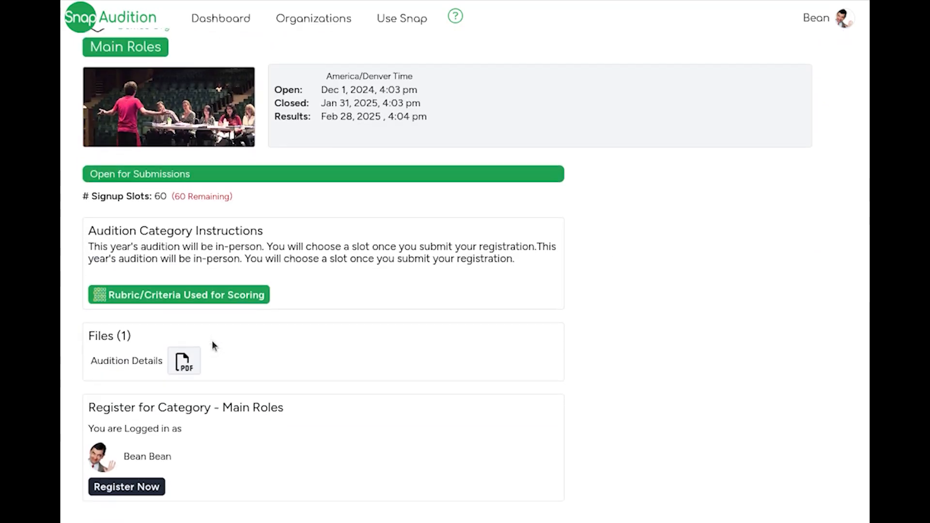
pyautogui.click(162, 487)
pyautogui.scroll(-3, 163, 483)
pyautogui.click(121, 445)
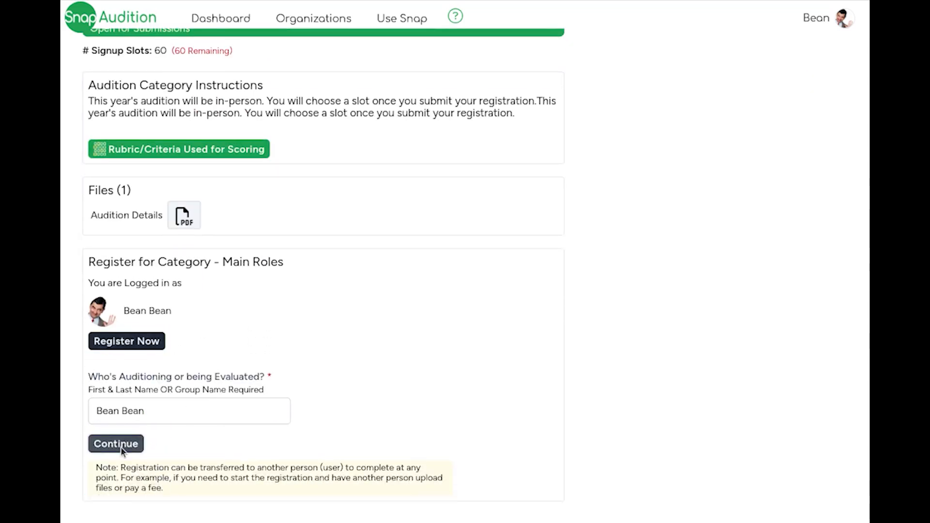
pyautogui.scroll(2, 371, 199)
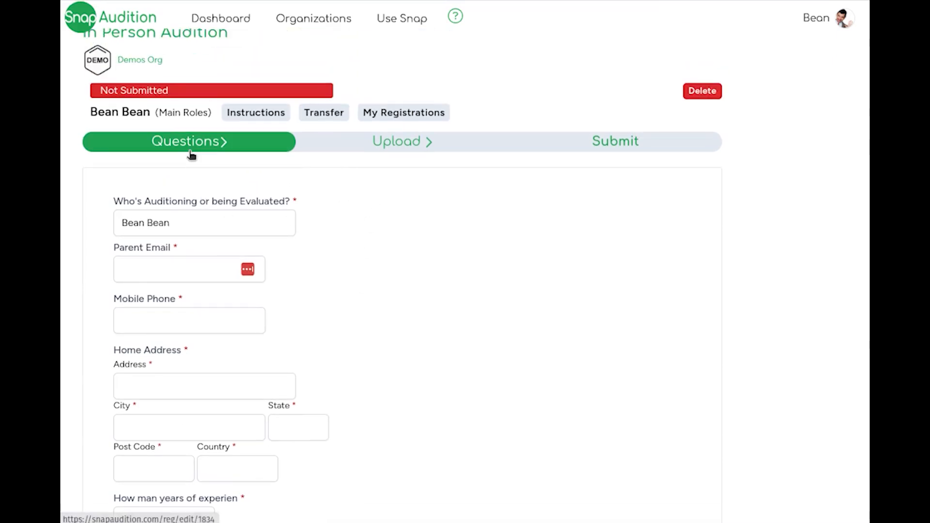
pyautogui.click(371, 145)
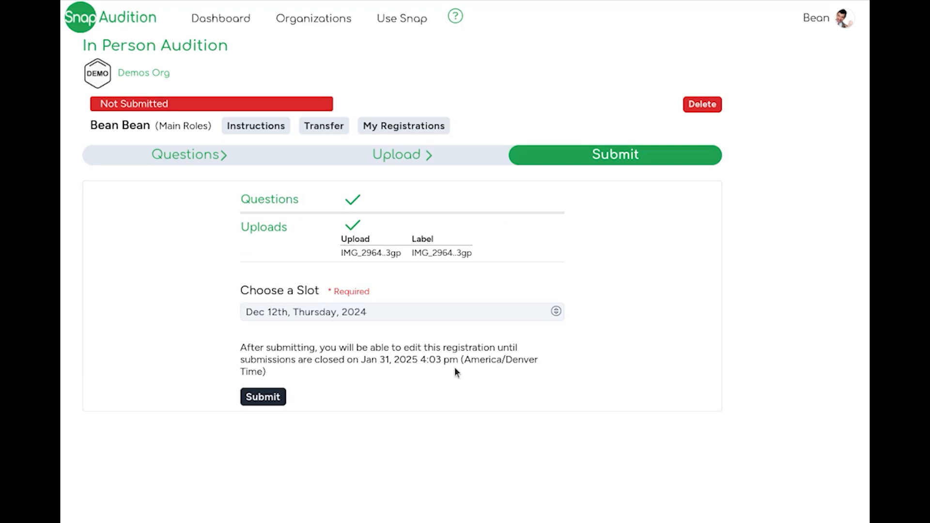
# Submit the registration with the Dec 12th, 2024 4:46pm Band Hall slot and open the option to add it to a calendar.
pyautogui.click(449, 313)
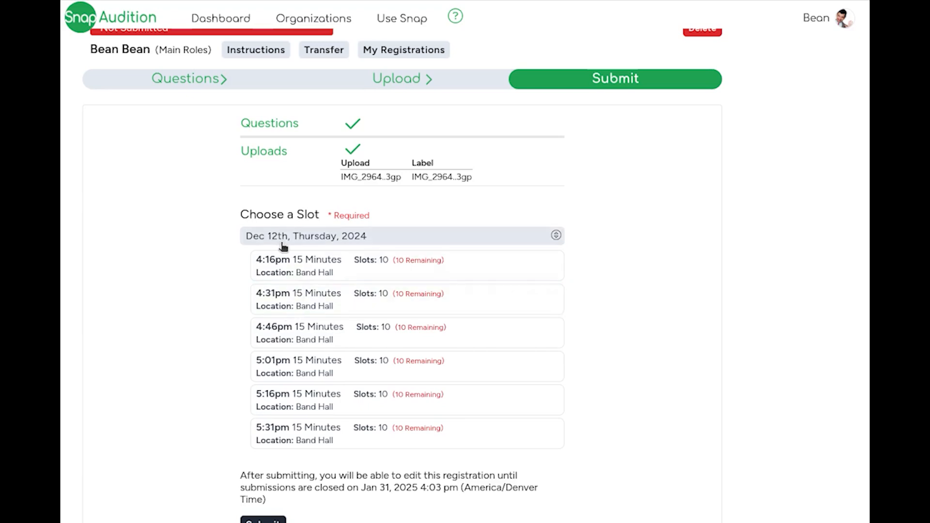
pyautogui.click(405, 302)
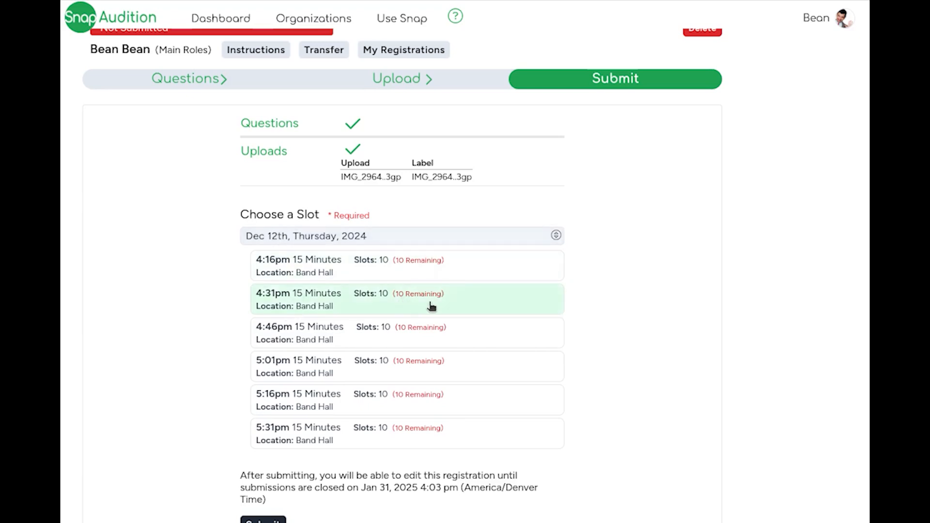
pyautogui.click(414, 336)
pyautogui.scroll(-1, 427, 335)
pyautogui.scroll(-1, 444, 338)
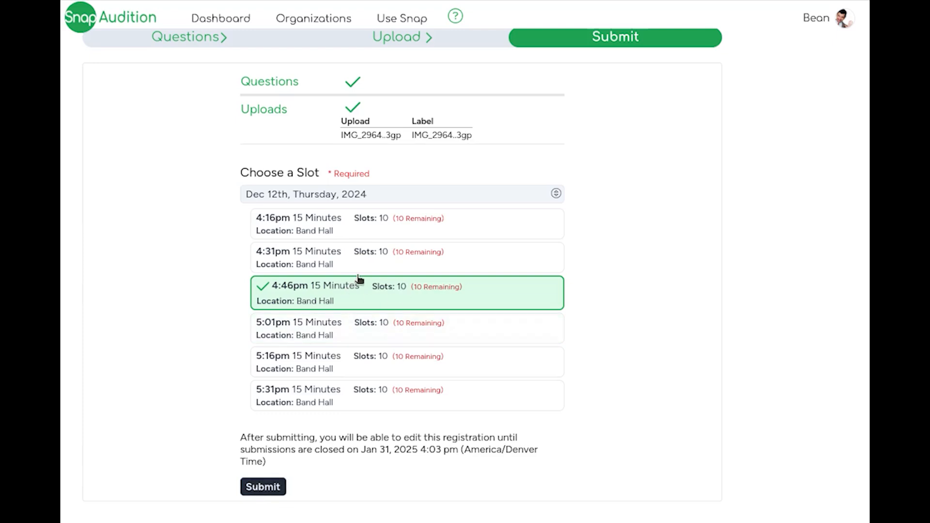
pyautogui.click(263, 487)
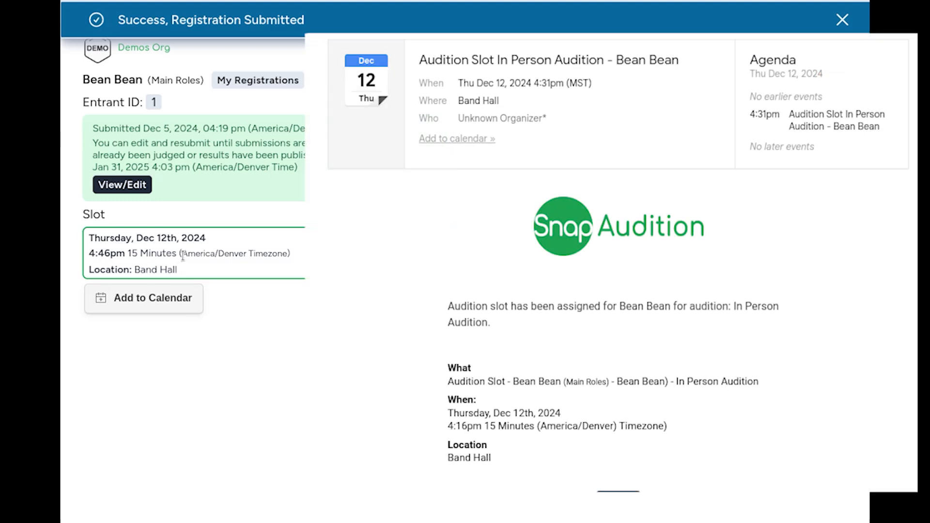
pyautogui.click(186, 297)
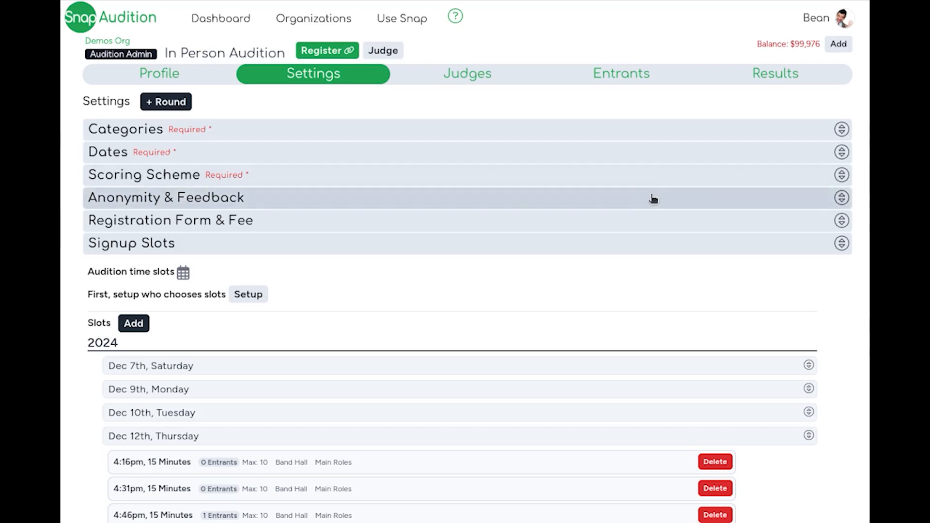
# Open the Dec 12th 4:46pm Main Roles slot for editing and set its location to Main Stage.
pyautogui.scroll(-3, 652, 199)
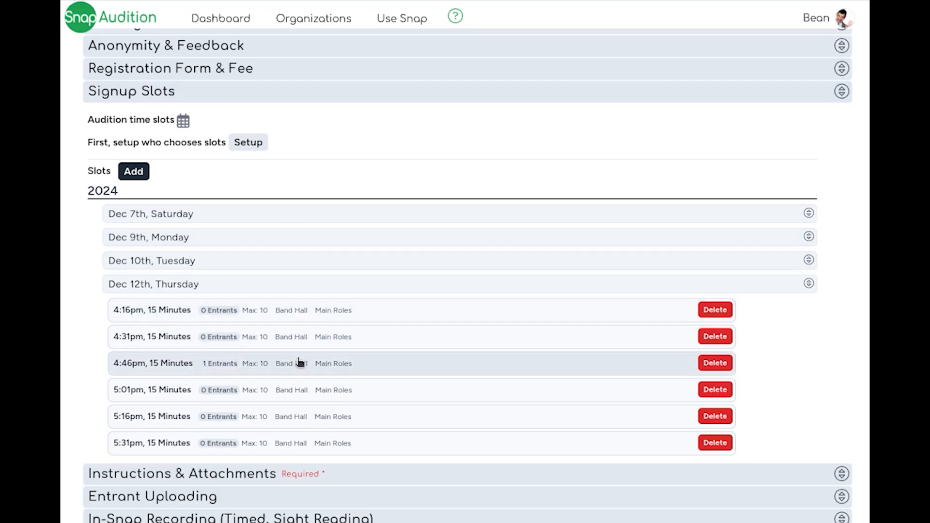
pyautogui.click(213, 374)
pyautogui.tripleClick(300, 193)
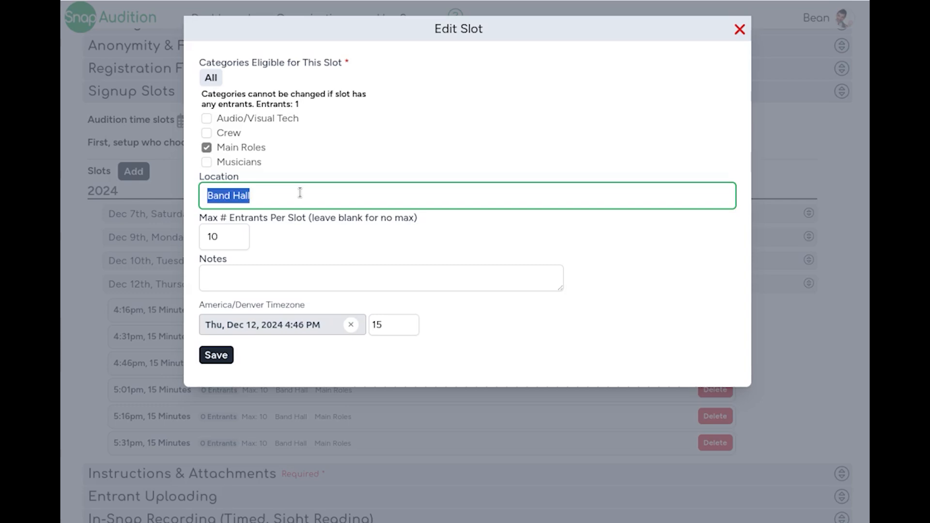
pyautogui.write('Main Stage')
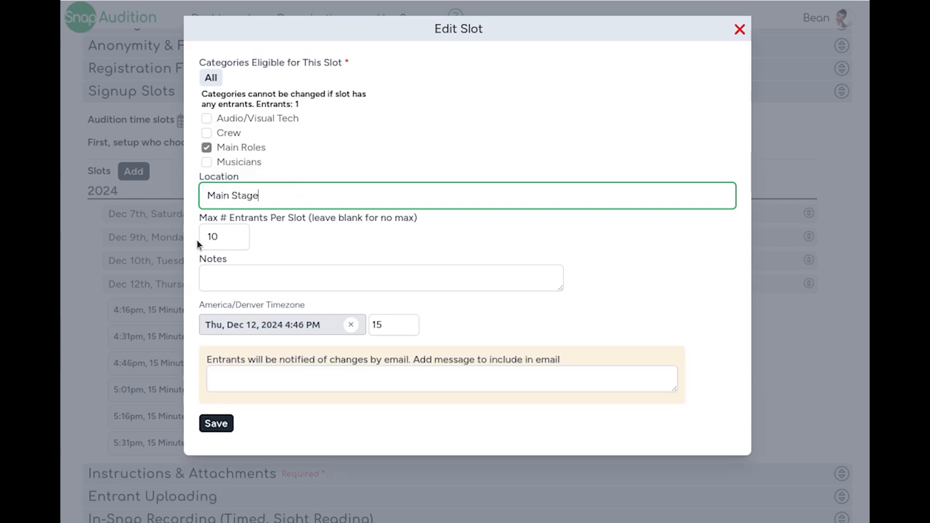
pyautogui.click(221, 238)
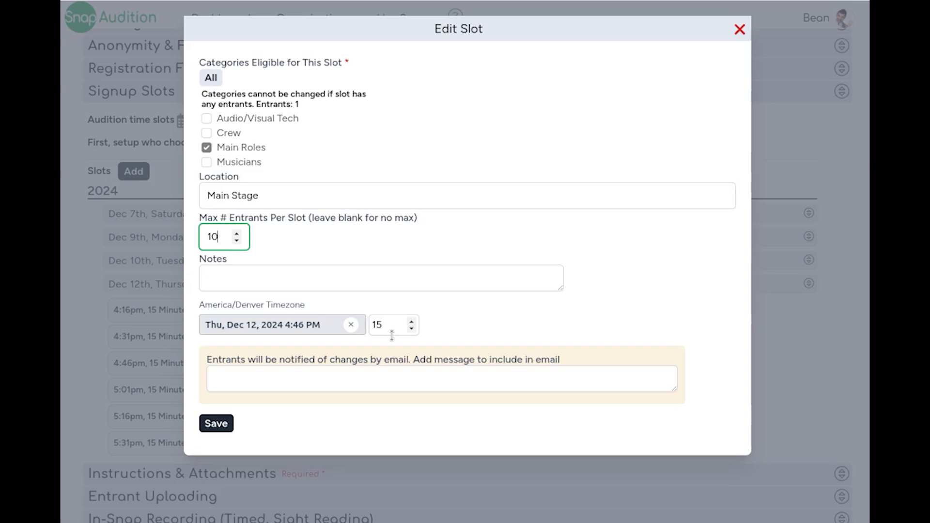
# Add the entrant email message "The location for this audition slot has been changed to the main stage." and save the slot.
pyautogui.click(378, 387)
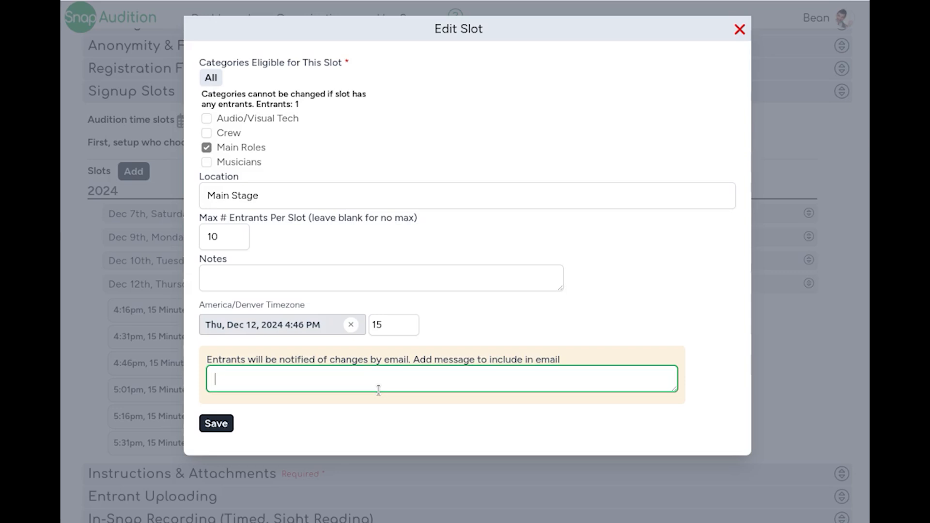
pyautogui.write('The location for this audition slot has been changed to the main stage.')
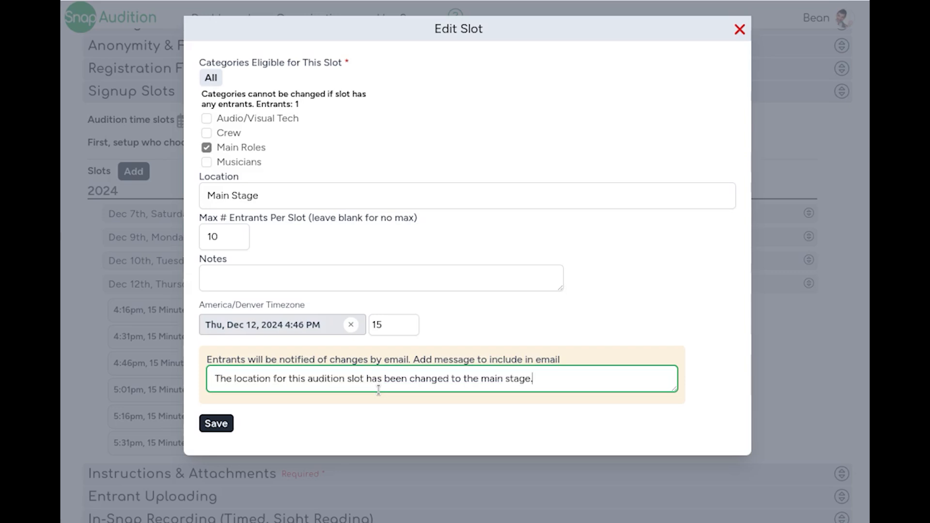
pyautogui.click(218, 424)
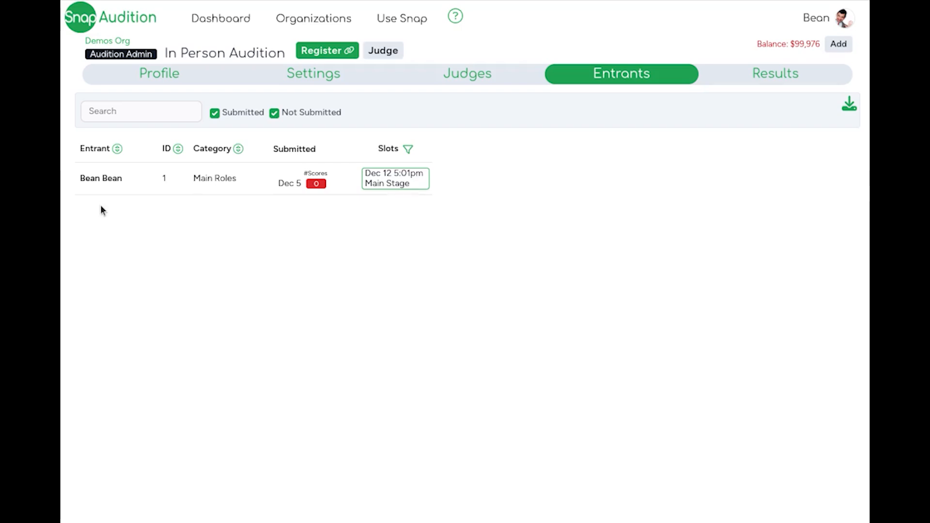
# Change the Main Roles entrant's booked slot to the Dec 12th 4:16pm Band Hall slot.
pyautogui.click(402, 188)
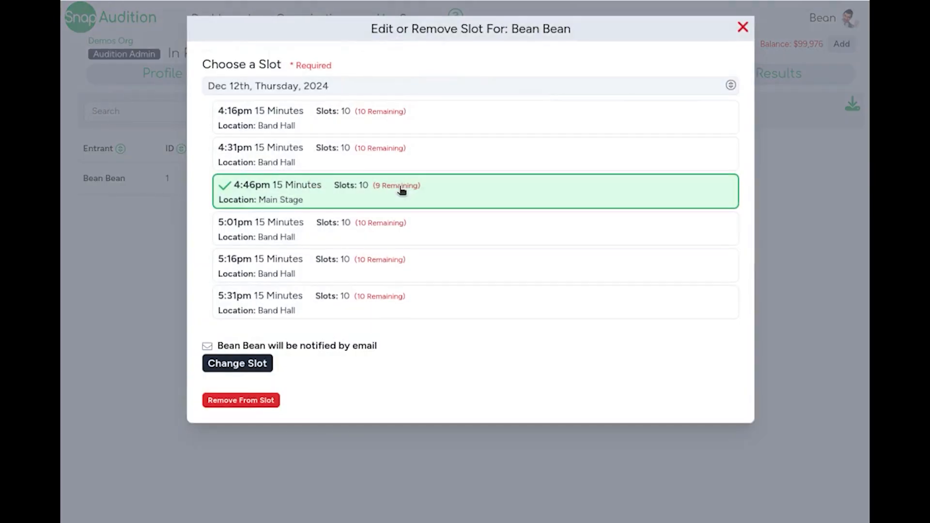
pyautogui.click(312, 134)
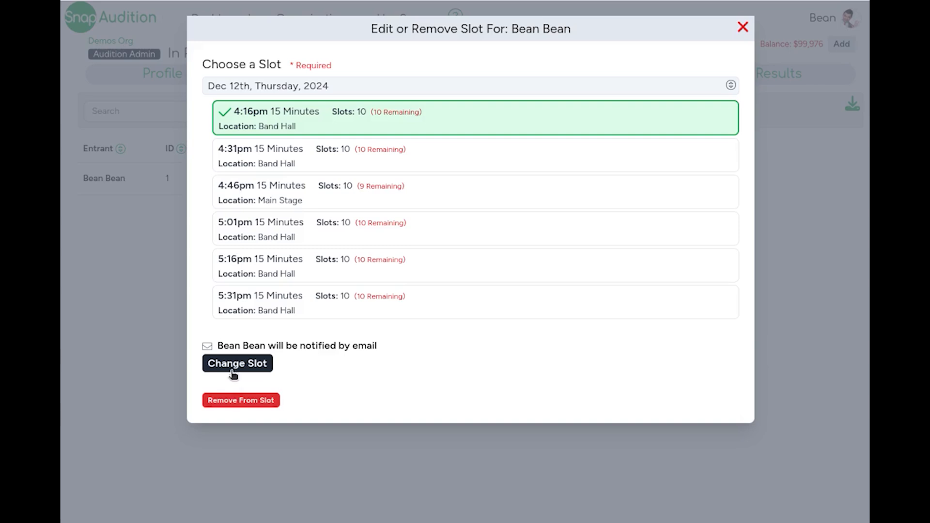
pyautogui.click(239, 363)
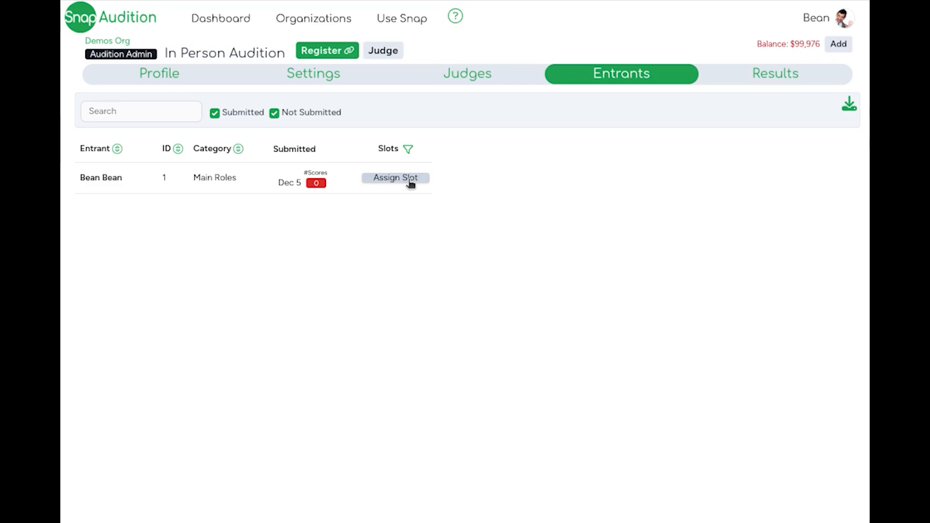
# In the Round 1 slot filter, clear the other dates and times and select only Dec 10th at 4:30pm.
pyautogui.click(386, 155)
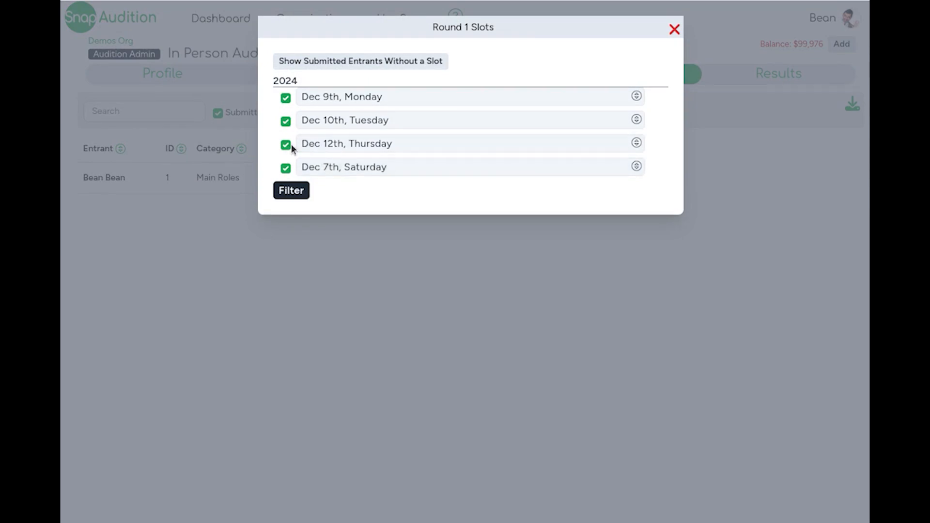
pyautogui.click(286, 168)
pyautogui.click(285, 98)
pyautogui.click(348, 126)
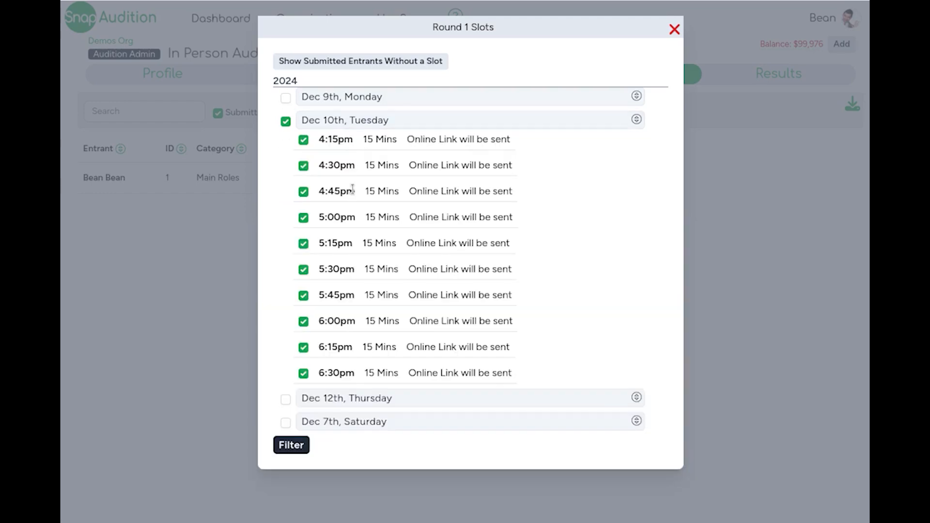
pyautogui.click(286, 122)
pyautogui.click(303, 166)
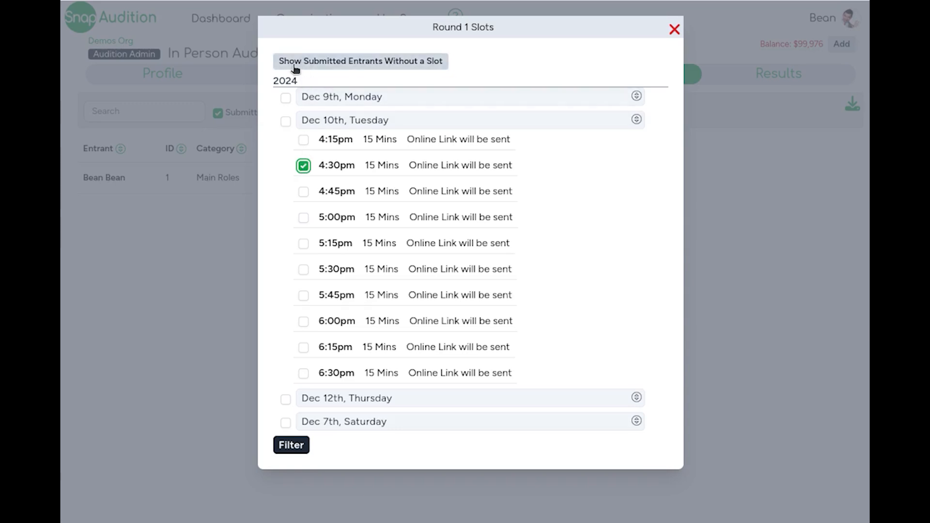
# Filter the entrants list to show submitted entrants without a slot.
pyautogui.click(395, 70)
pyautogui.click(400, 148)
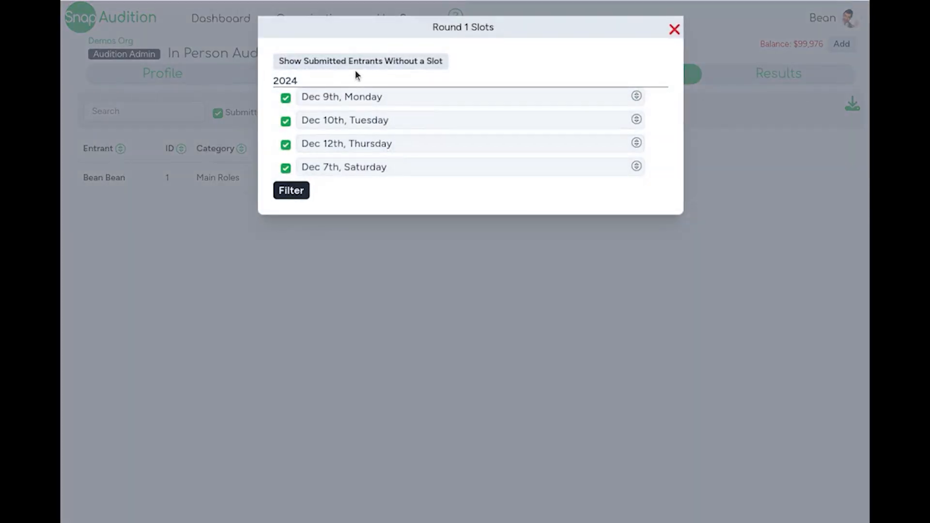
pyautogui.click(675, 30)
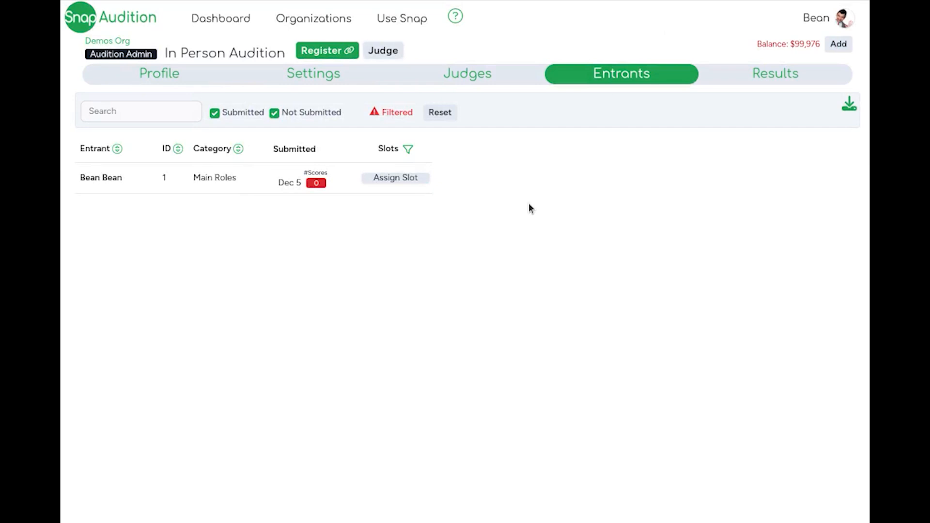
# Assign the unslotted Main Roles entrant to the Dec 12th 4:16pm Band Hall slot and submit it.
pyautogui.click(401, 178)
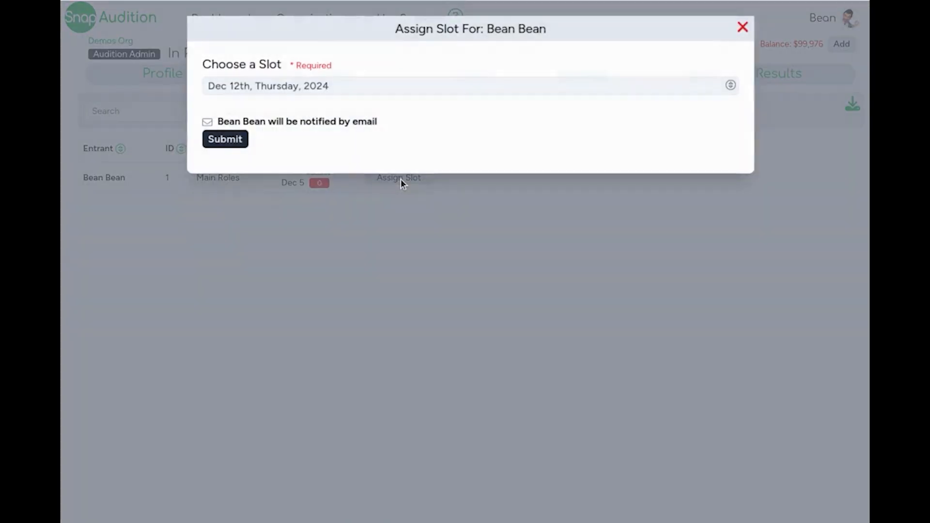
pyautogui.click(293, 92)
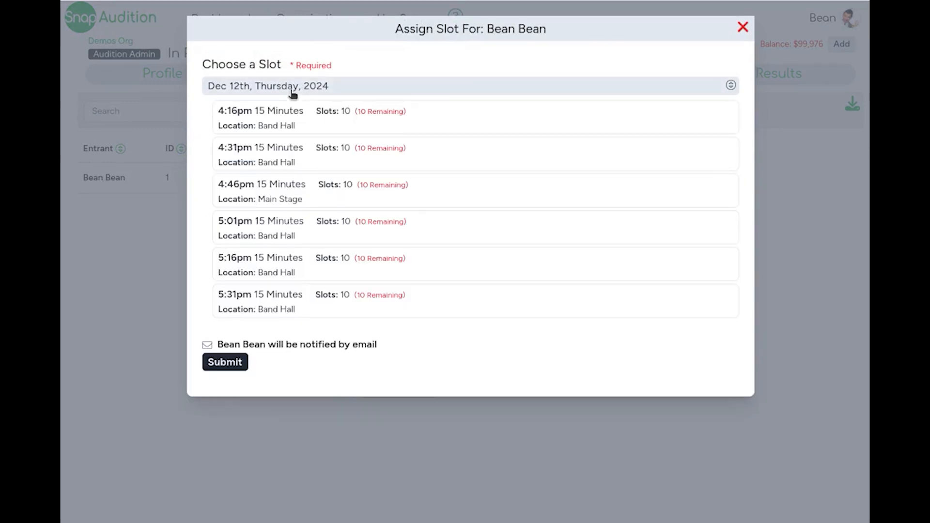
pyautogui.click(262, 116)
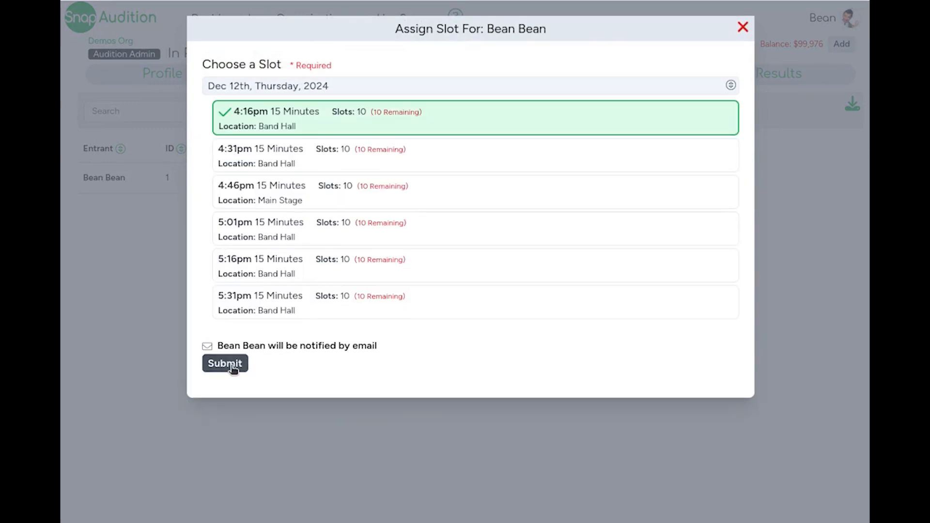
pyautogui.click(224, 363)
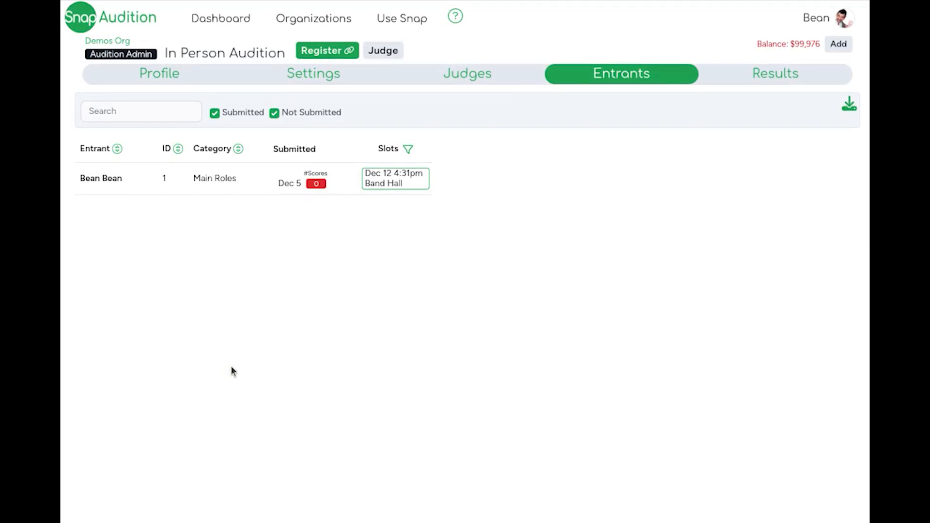
# Open the judging view of the In Person Audition.
pyautogui.click(367, 50)
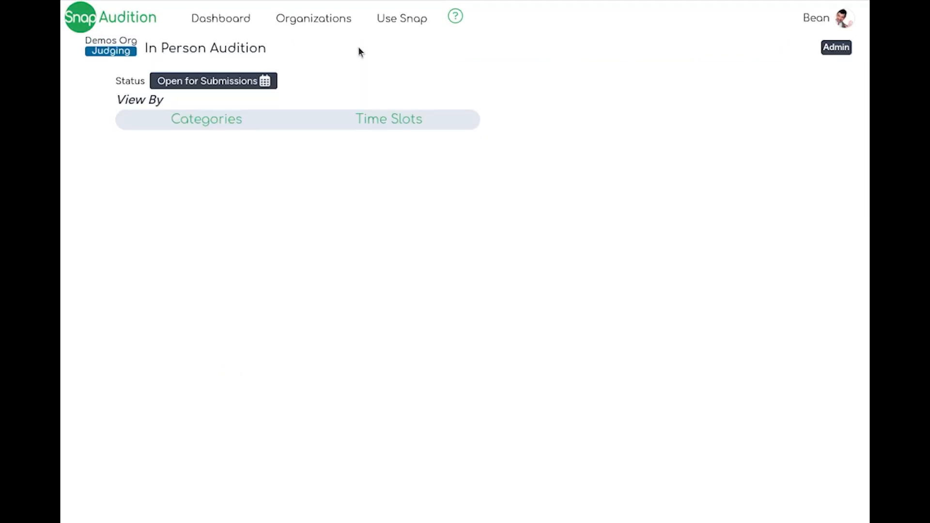